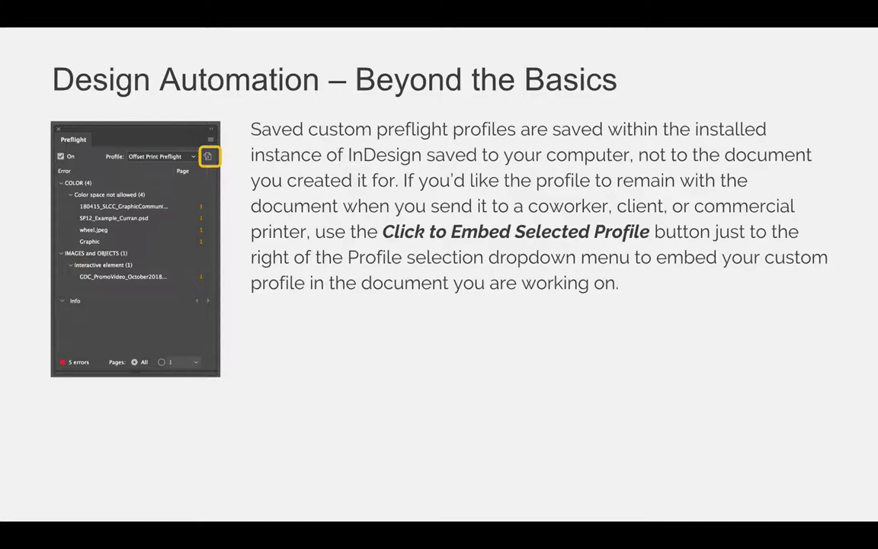
Step: Leave the slide presentation for InDesign and confirm Preflight uses the [Basic] (working) profile
key(Escape)
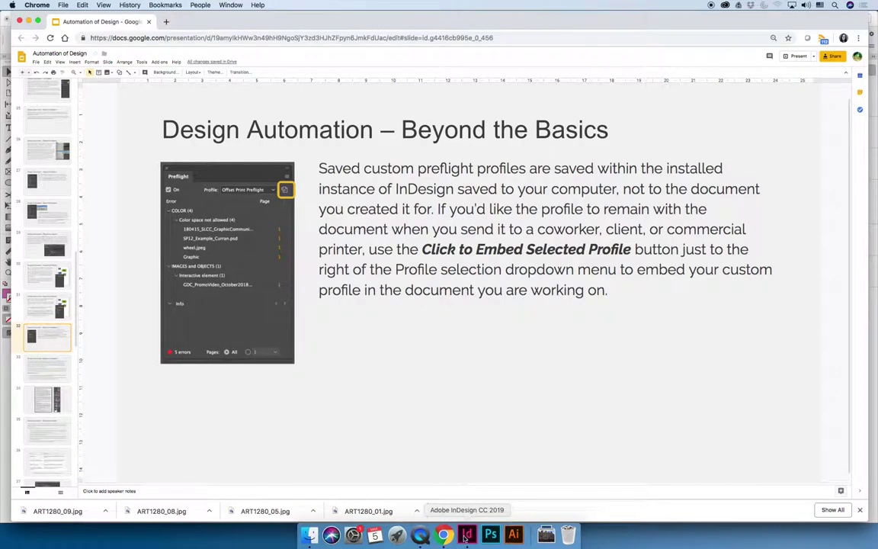
click(467, 536)
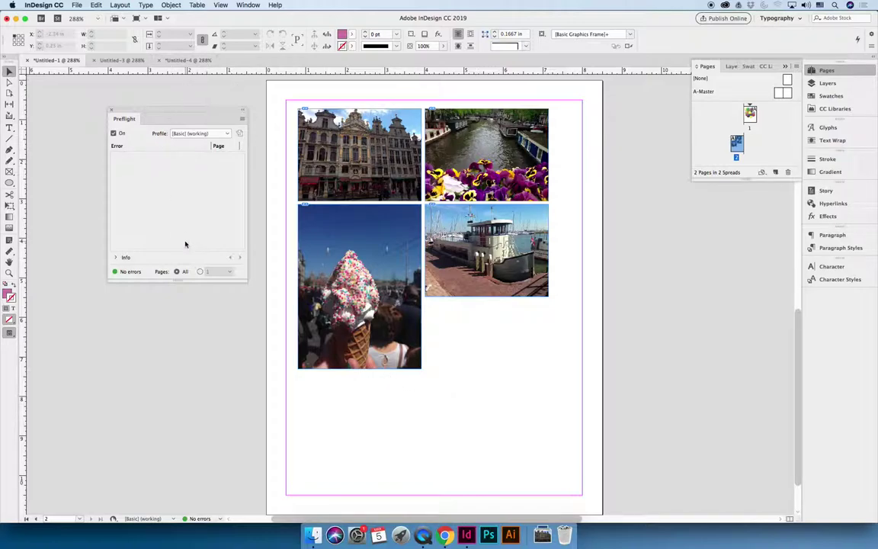
click(194, 134)
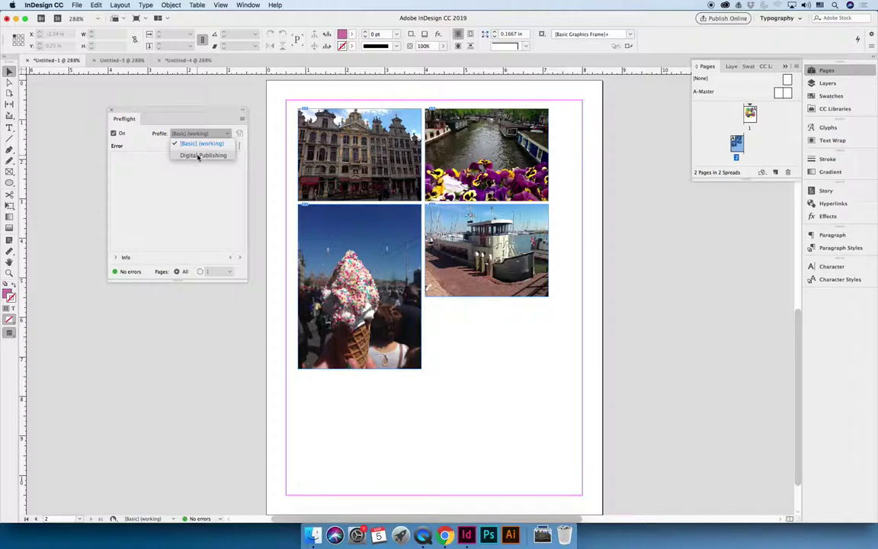
click(209, 122)
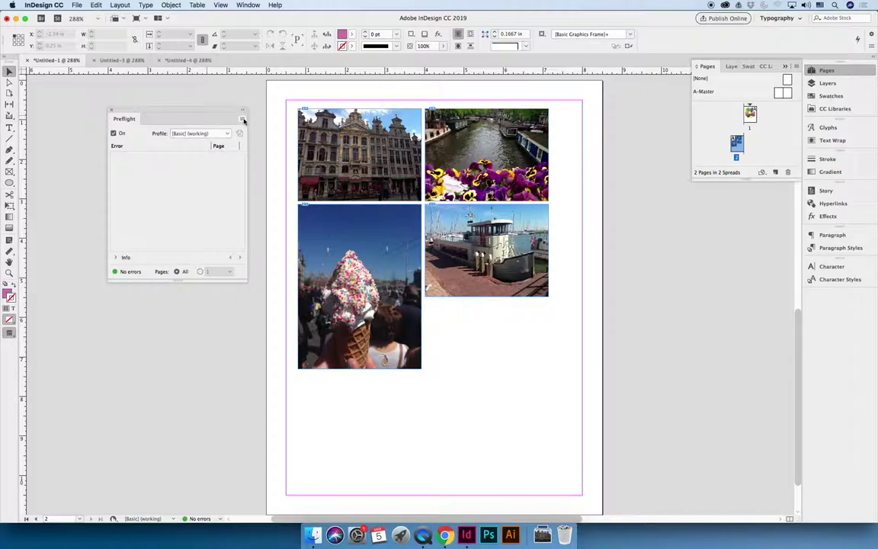
Step: Add a new preflight profile in Define Profiles named 'Offset Printing Preflight'
click(242, 119)
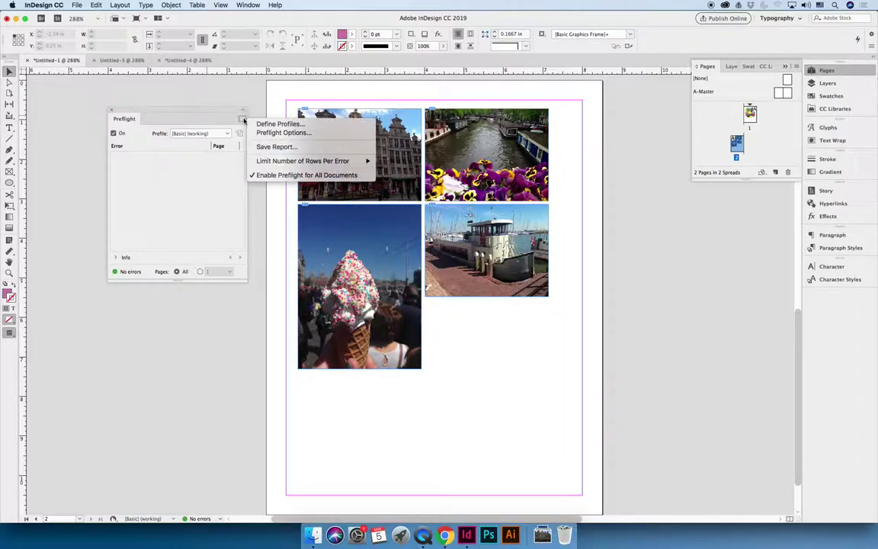
click(283, 125)
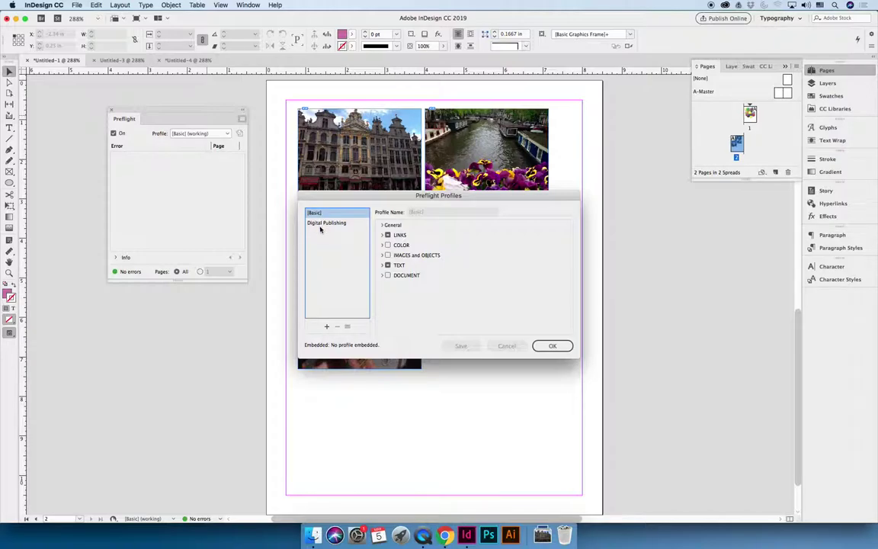
click(327, 326)
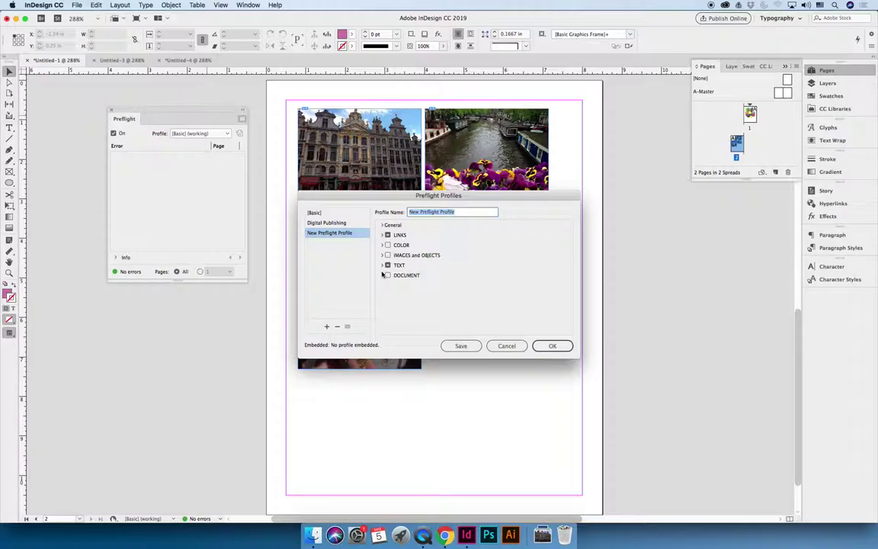
text(Offset Printing Preflight)
Step: Expand the profile's General, TEXT and LINKS groups, leaving Links Missing or Modified checked
click(382, 225)
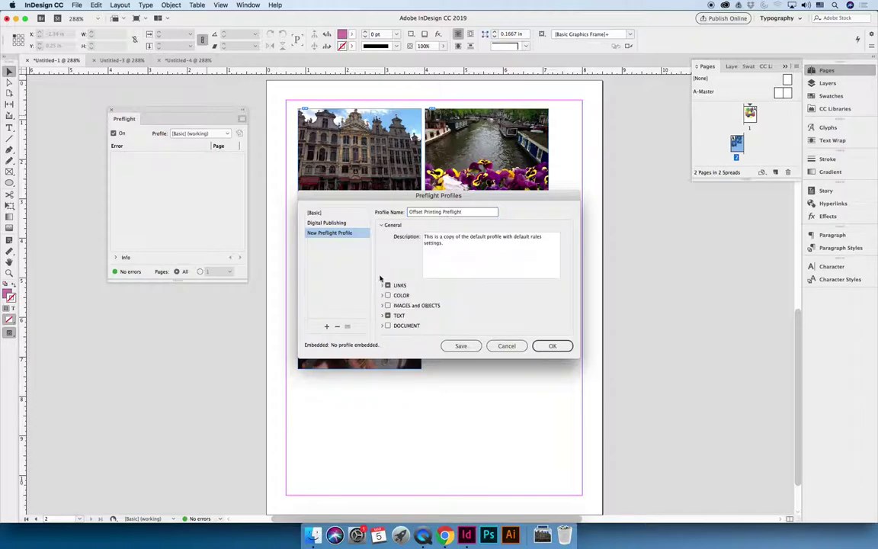
click(382, 315)
click(383, 297)
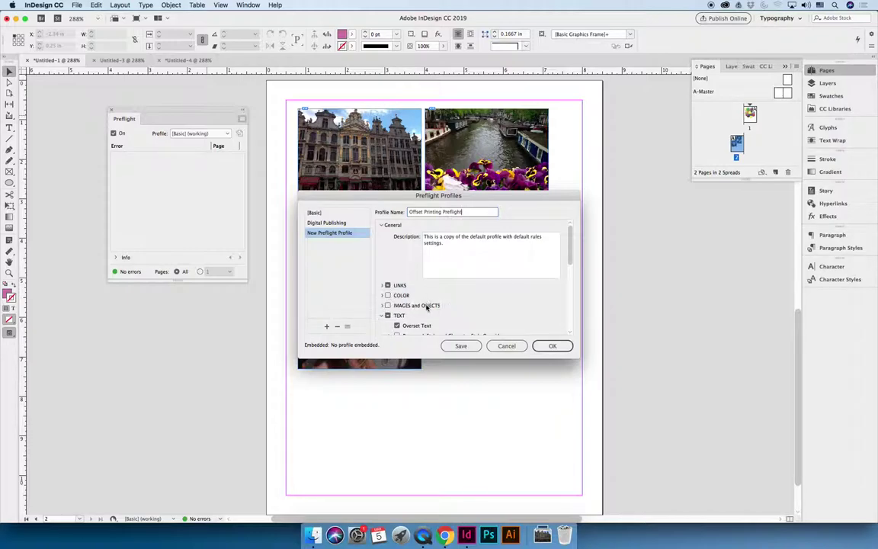
click(383, 285)
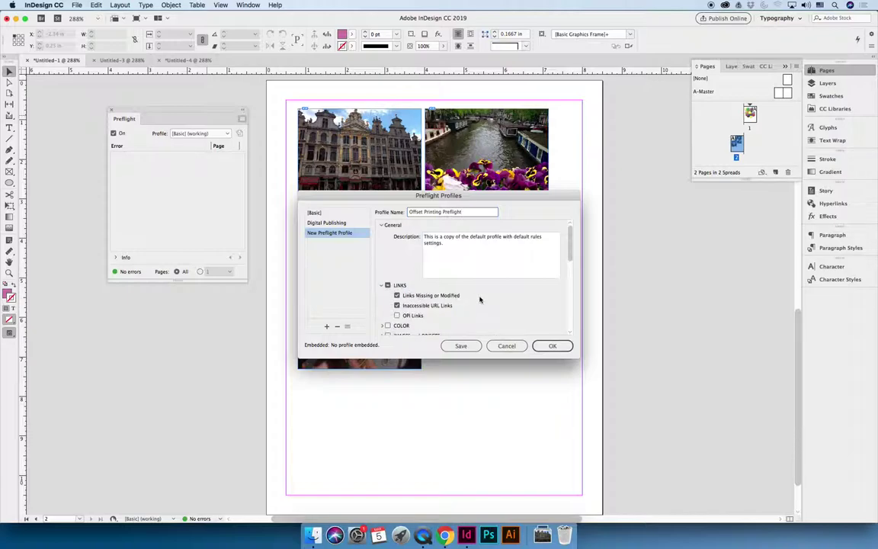
scroll(494, 283, down, 5)
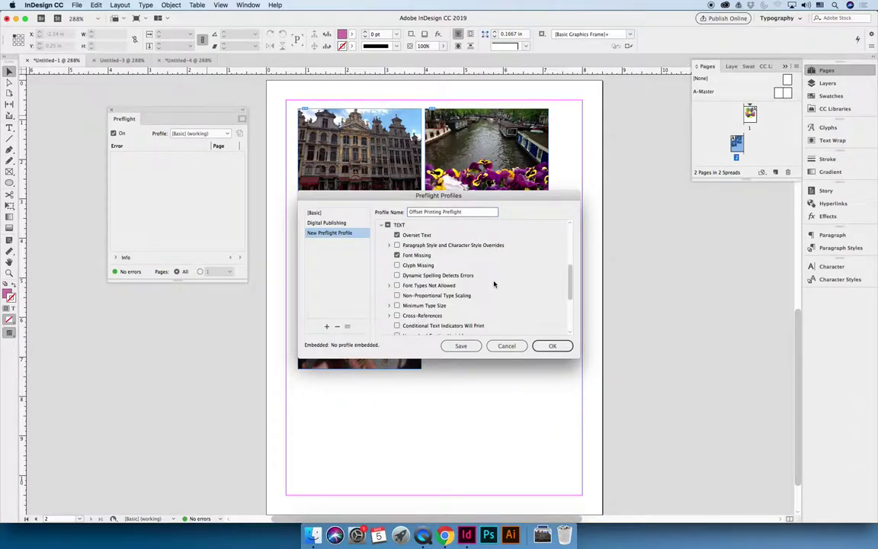
scroll(494, 282, up, 5)
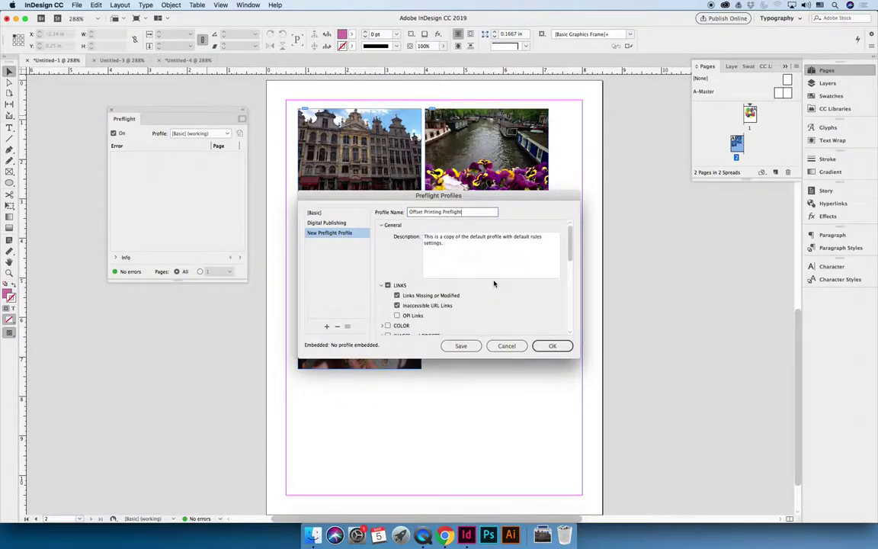
click(397, 296)
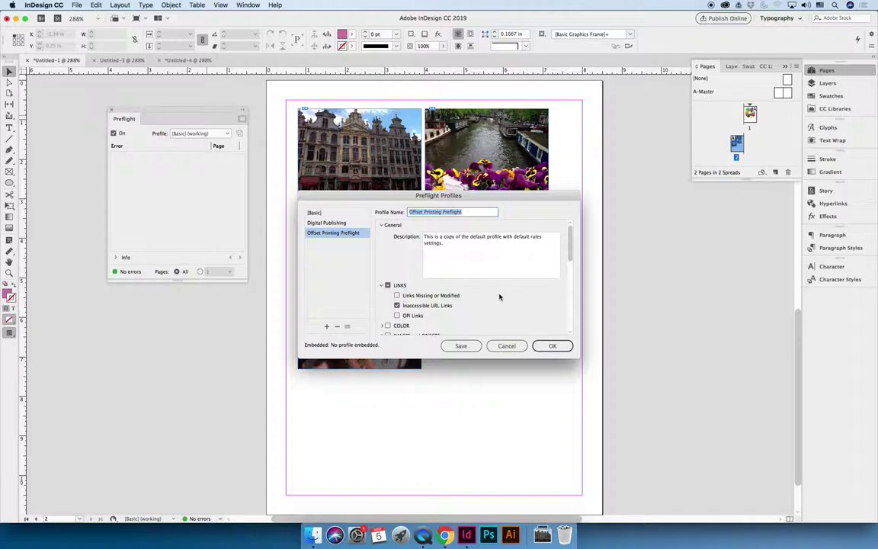
click(397, 296)
drag(570, 241, 570, 266)
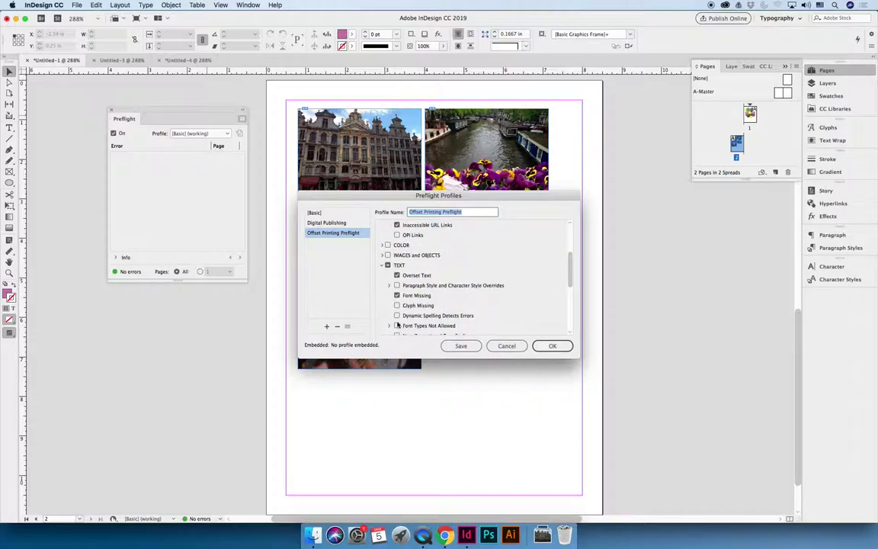
Step: Turn on the Dynamic Spelling Detects Errors and Glyph Missing rules under TEXT
click(397, 315)
click(396, 305)
Step: Expand the COLOR and IMAGES and OBJECTS groups and enable the Image Resolution check
click(383, 245)
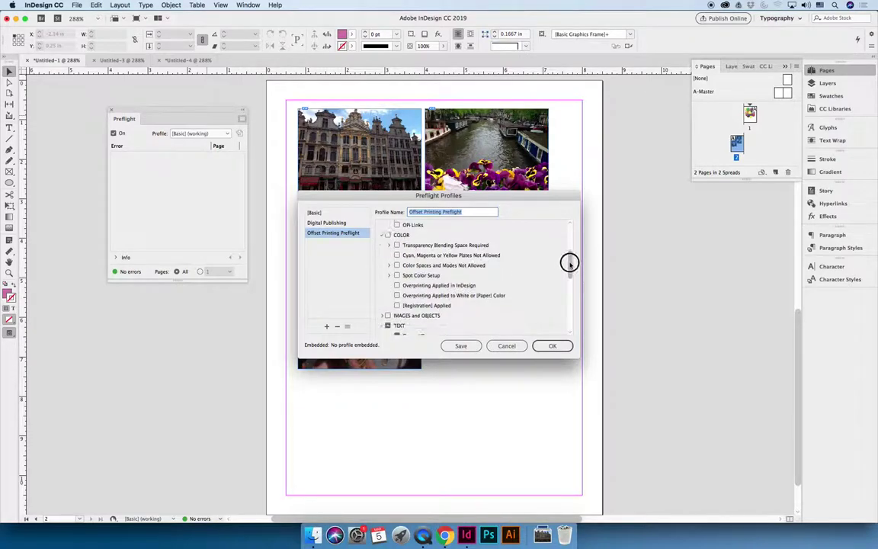
drag(570, 263, 569, 268)
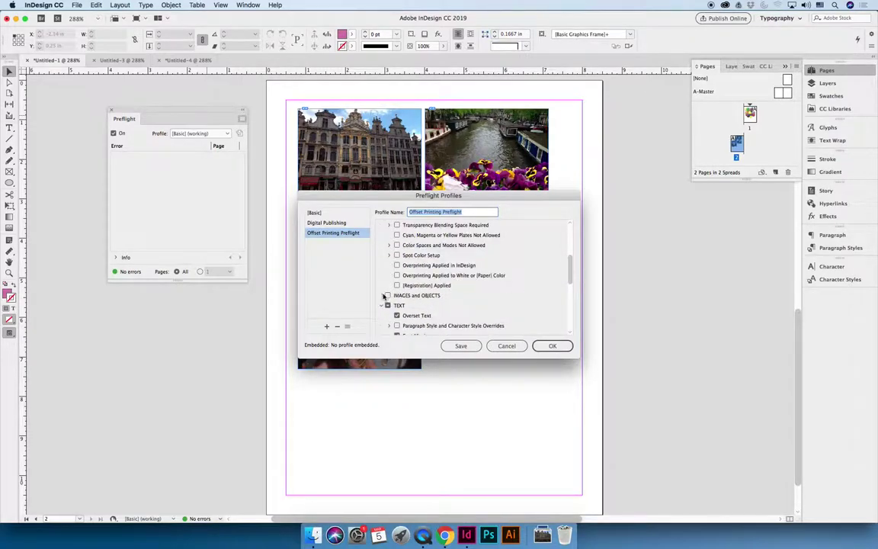
click(385, 296)
drag(570, 254, 570, 268)
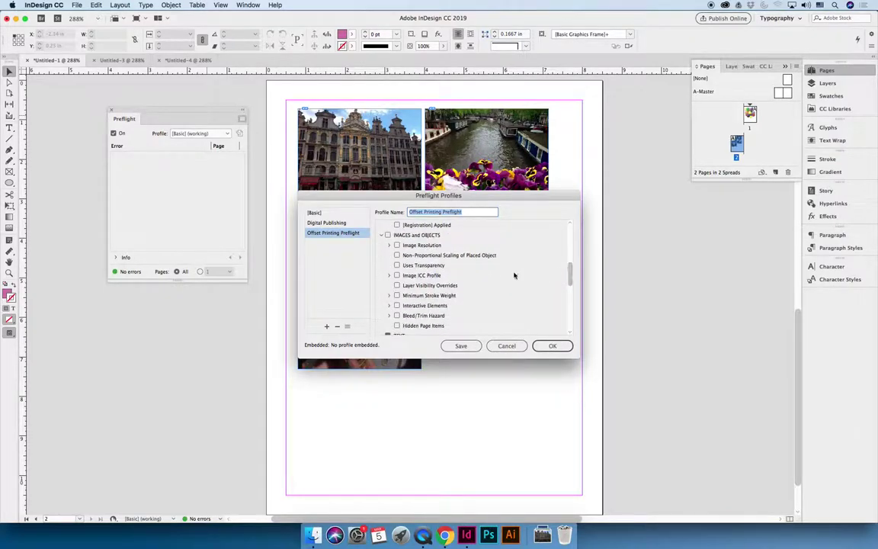
click(396, 246)
click(389, 245)
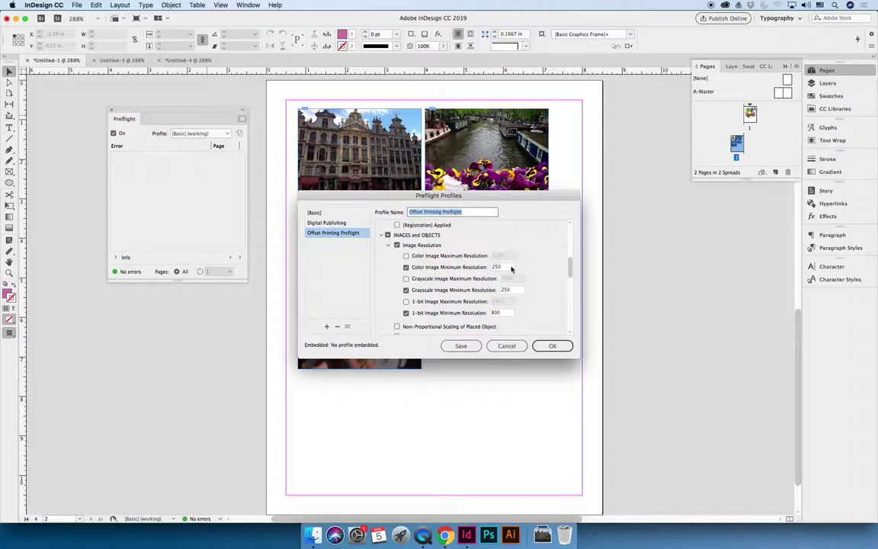
Step: Set grayscale image minimum resolution to 200 and enable colour image maximum resolution of 400
click(511, 290)
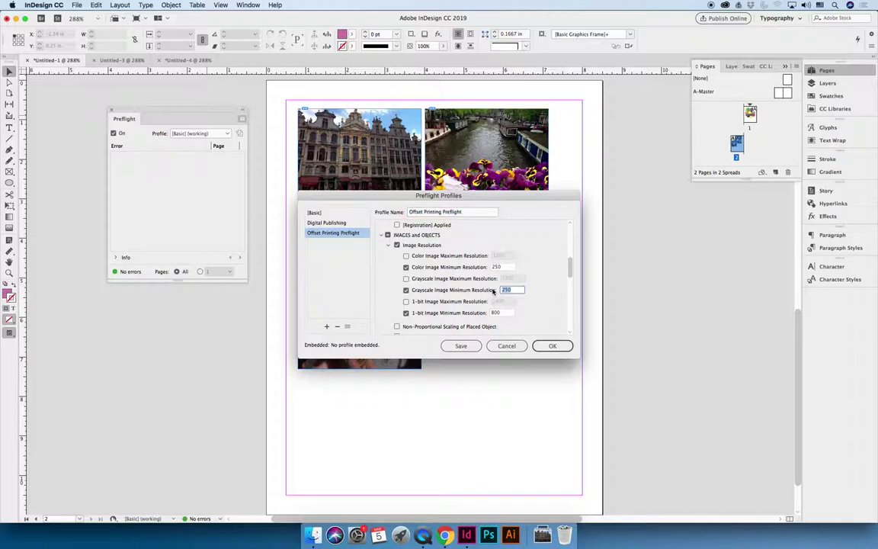
text(200)
click(406, 255)
double_click(497, 255)
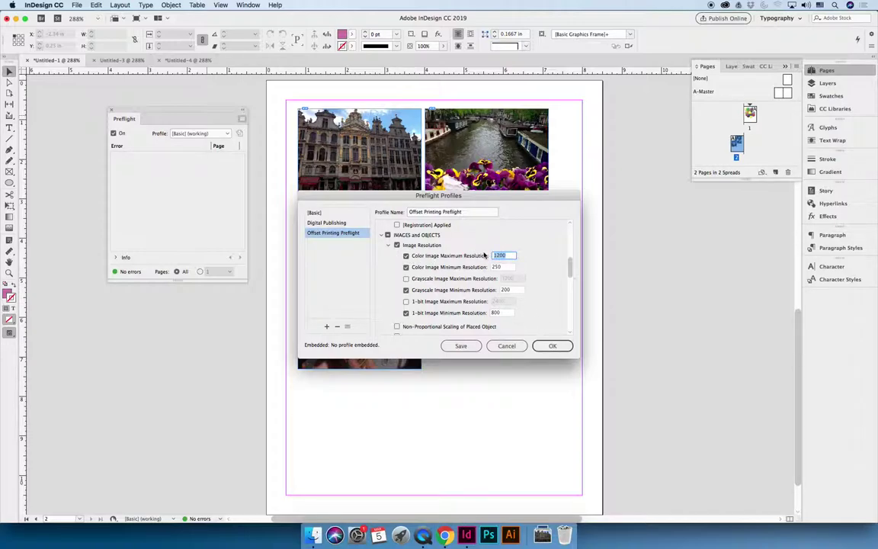
text(400)
click(539, 278)
Step: Enable the Interactive Elements rule with all of its sub-options
click(570, 273)
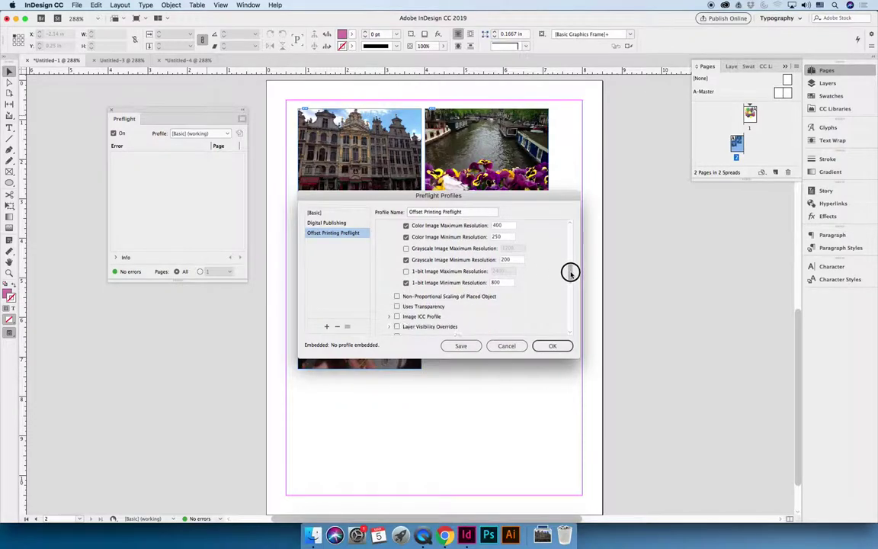
drag(570, 273, 567, 284)
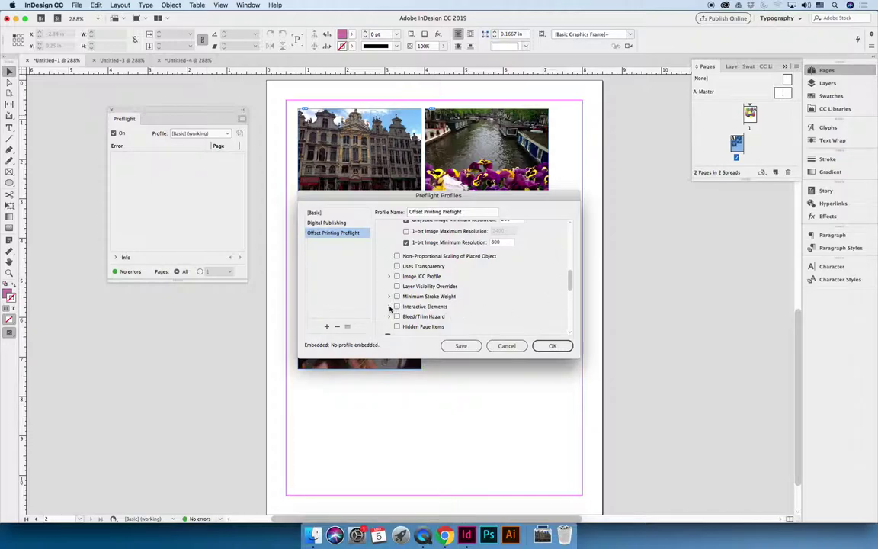
click(389, 307)
drag(570, 273, 570, 278)
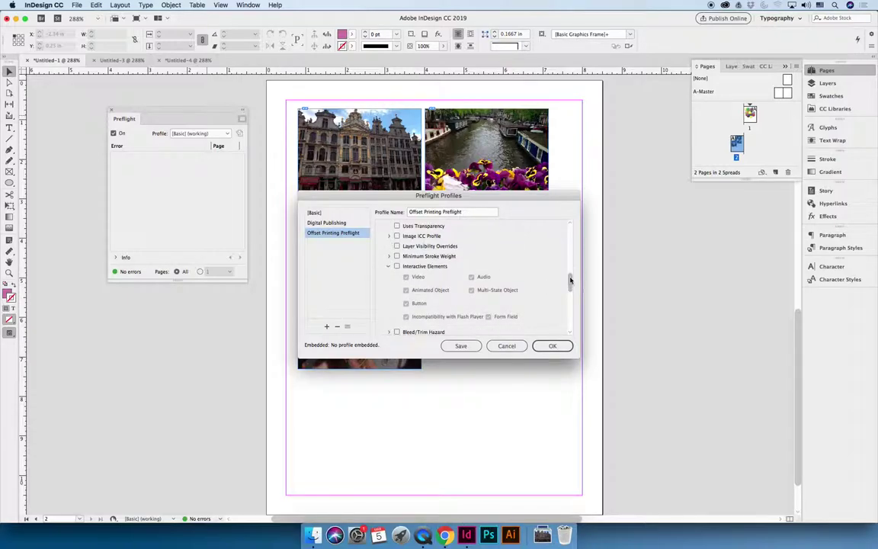
click(397, 267)
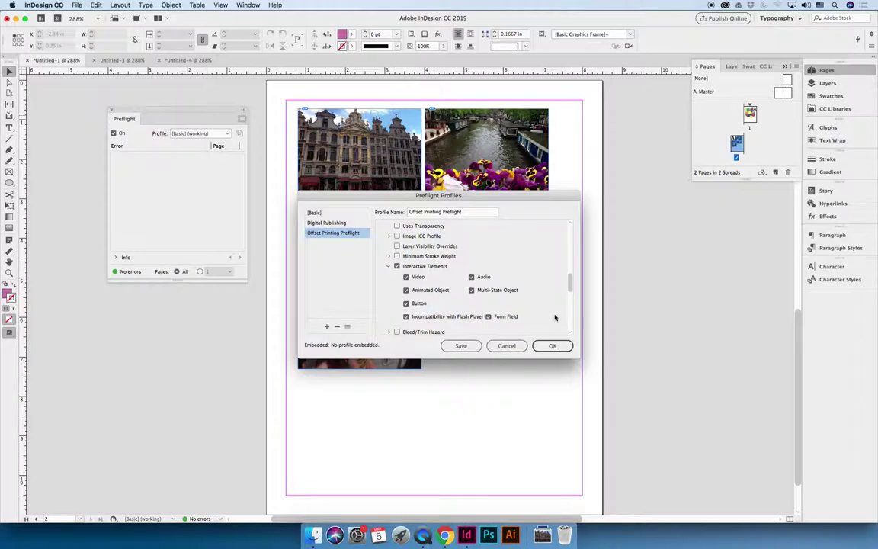
Step: Enable Minimum Stroke Weight and set it to 1 pt
click(395, 256)
click(389, 256)
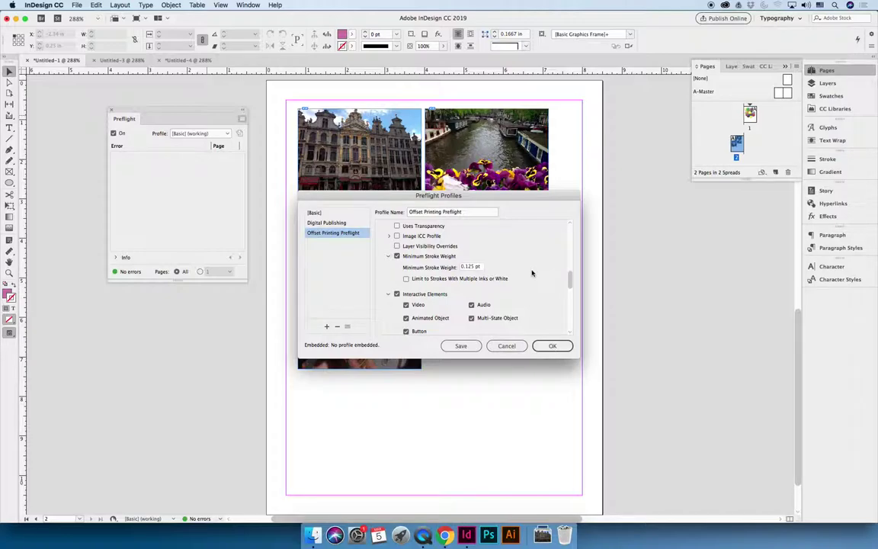
click(462, 267)
text(1)
key(Tab)
click(568, 279)
mouse_move(568, 279)
mouse_down()
mouse_move(569, 293)
mouse_move(568, 279)
mouse_up()
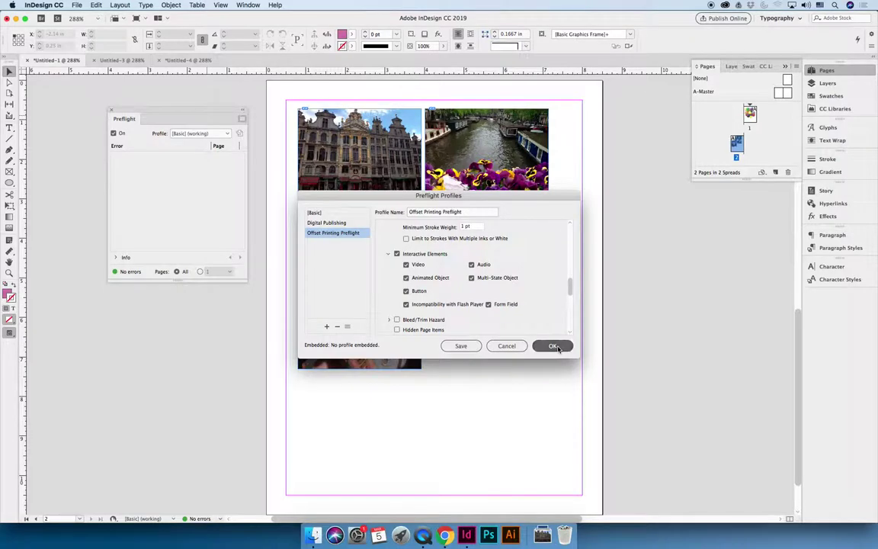
Step: Save the profile, apply Offset Printing Preflight, and list the four Image resolution errors
click(554, 346)
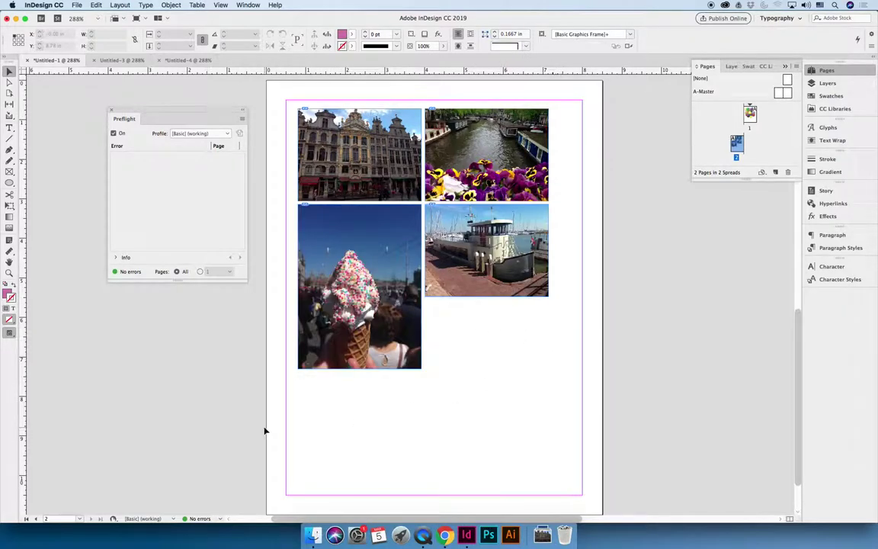
click(174, 134)
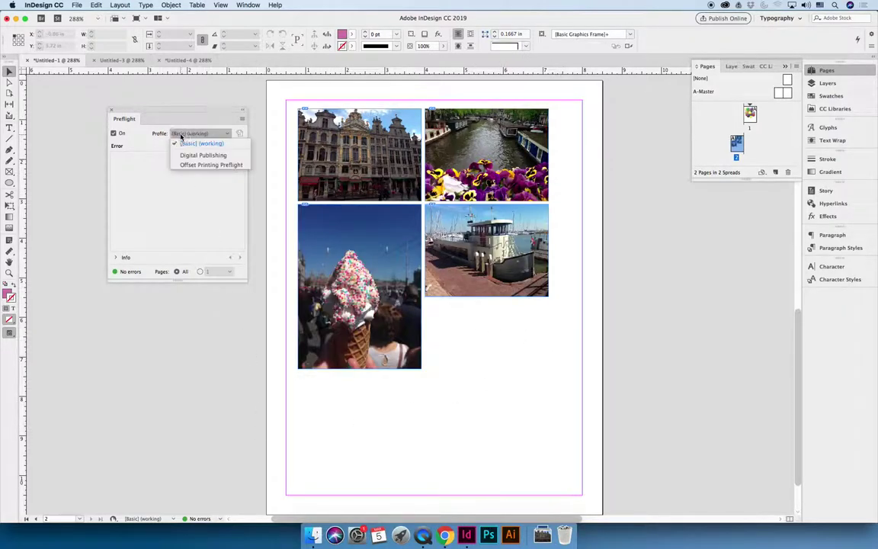
click(216, 165)
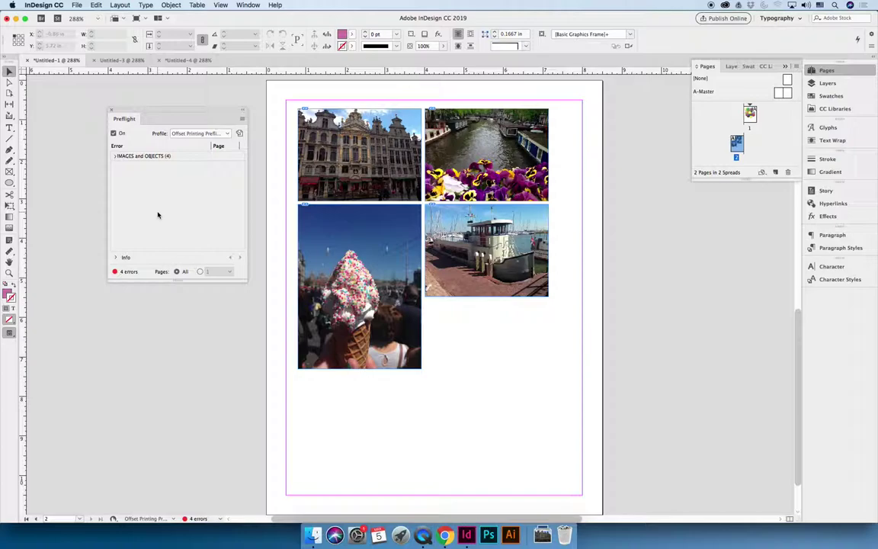
click(114, 155)
click(123, 166)
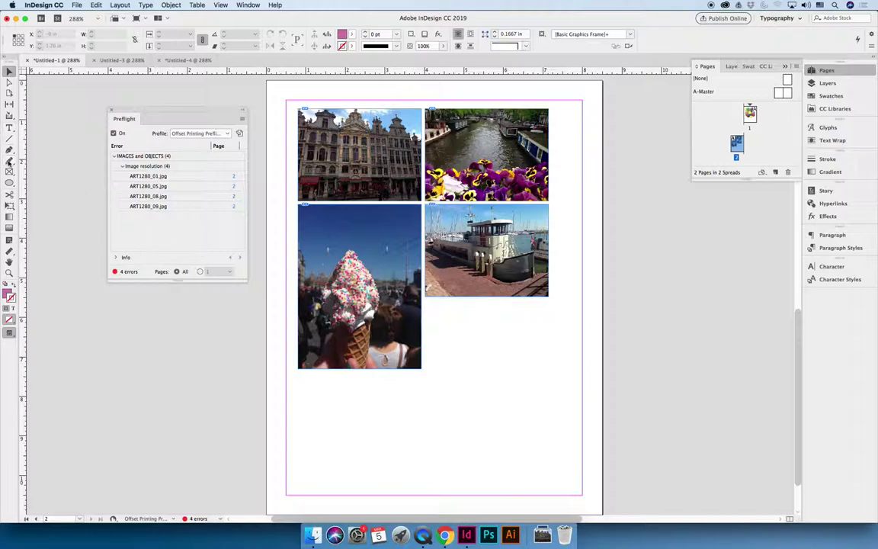
Step: Draw a text frame below the boat photo and fill it with placeholder text
click(10, 127)
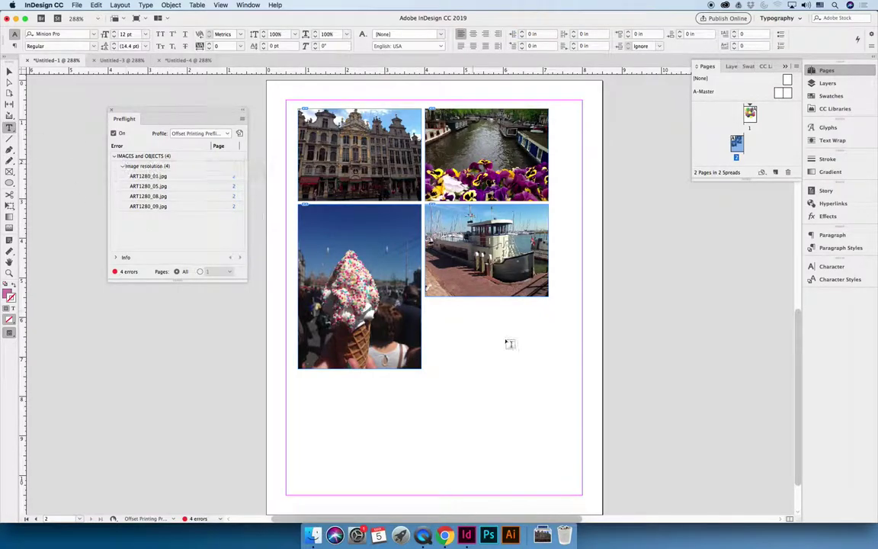
drag(441, 311, 703, 458)
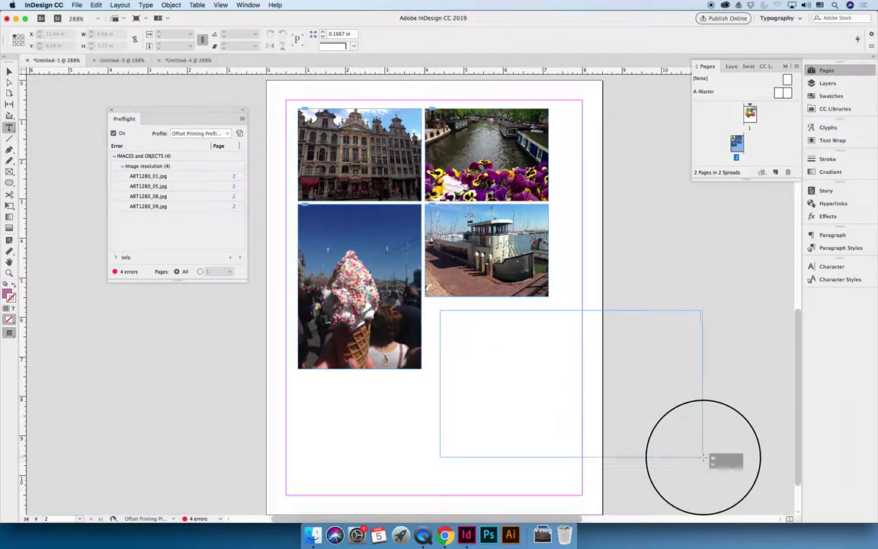
click(146, 4)
click(183, 291)
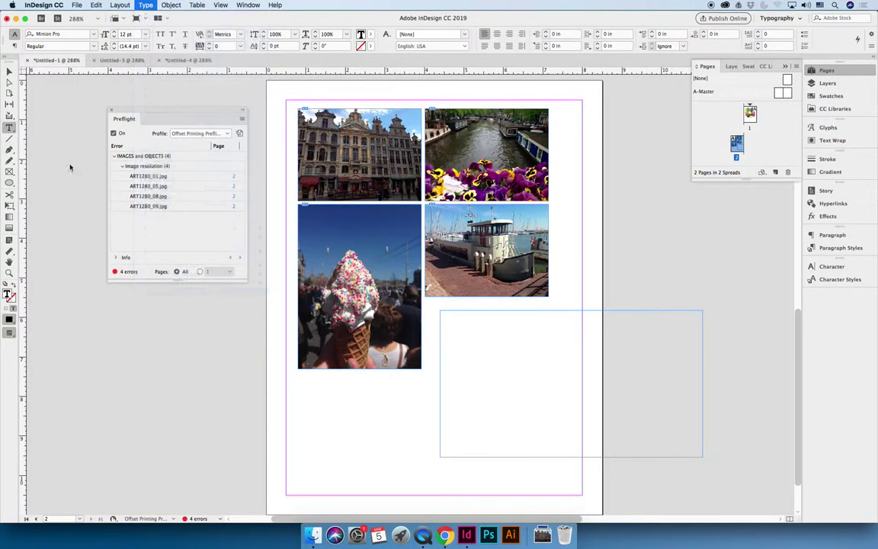
Step: Shrink the text frame so it oversets, then show the TEXT errors in Preflight
click(8, 74)
drag(702, 457, 579, 441)
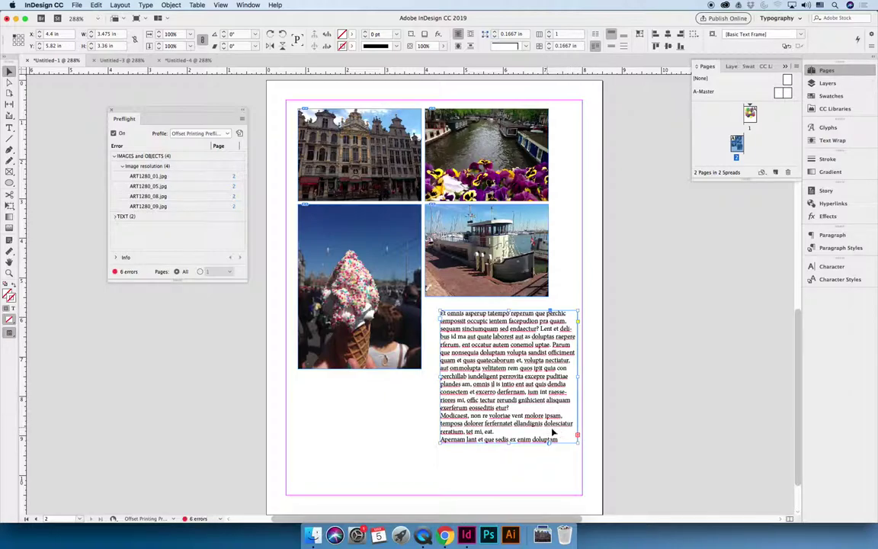
click(115, 217)
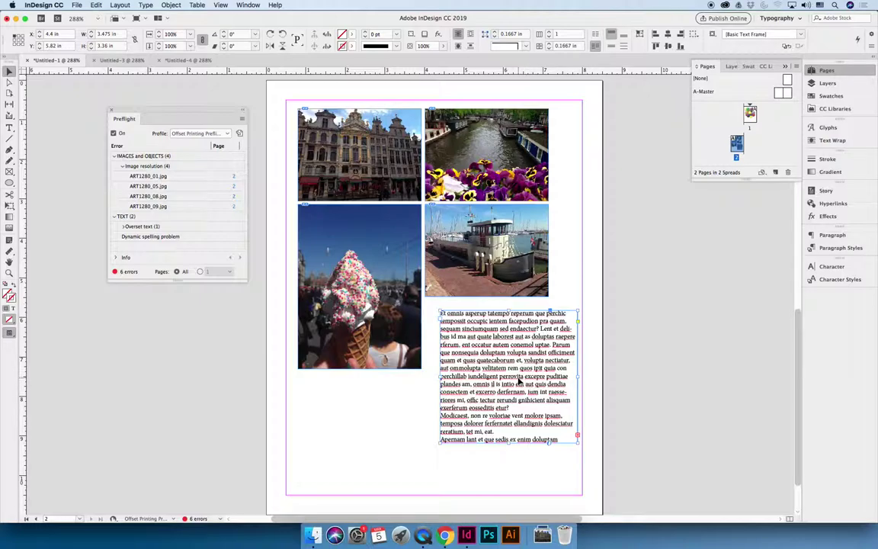
Step: Delete the overset placeholder-text frame below the boat photo
key(BackSpace)
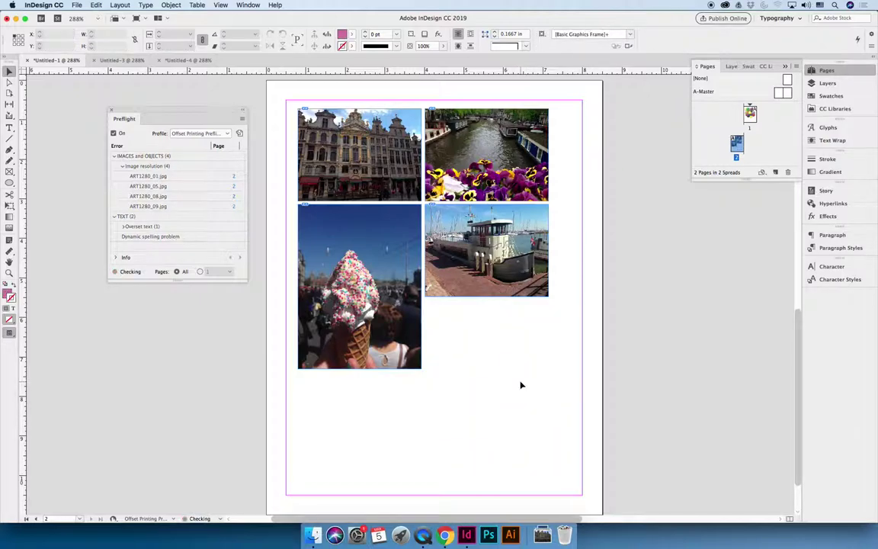